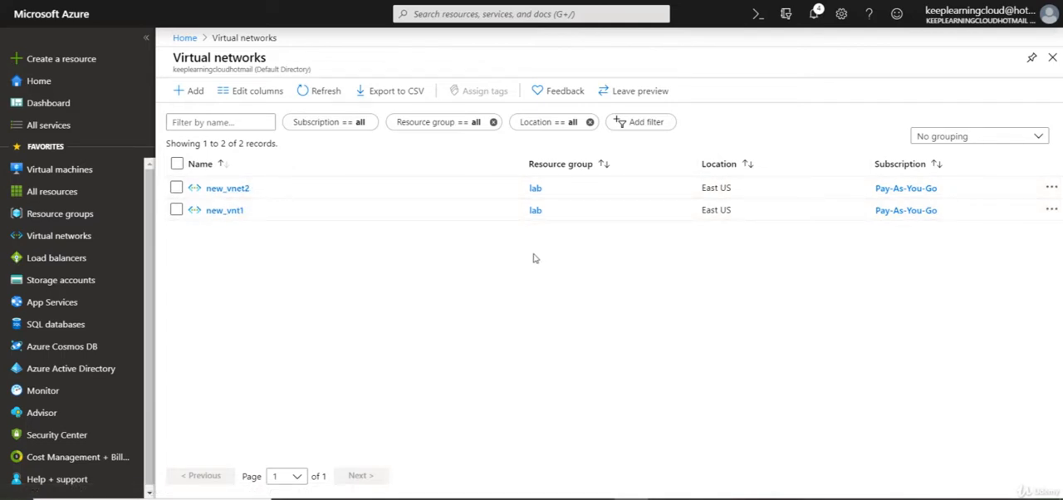
Step: Add the Address space column to the virtual networks list
left_click(223, 93)
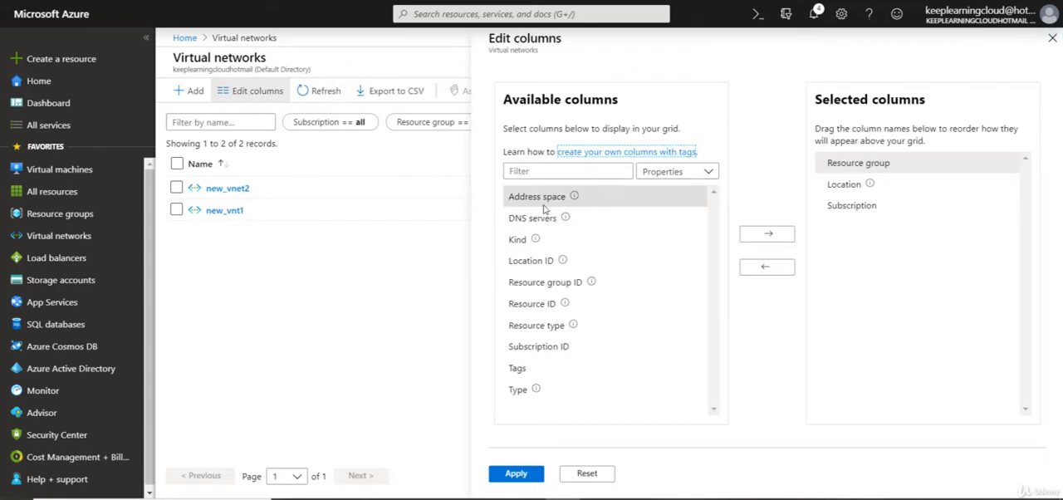
left_click(767, 233)
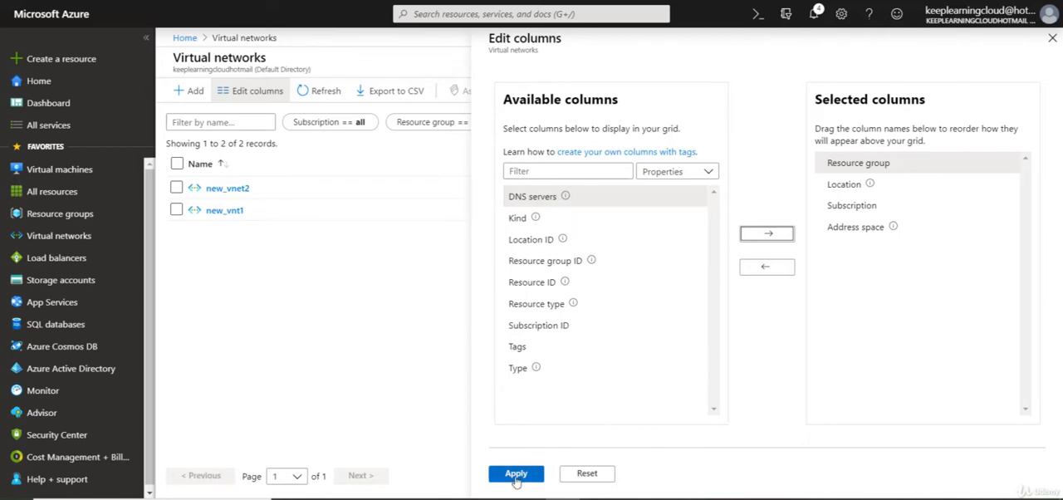
left_click(516, 475)
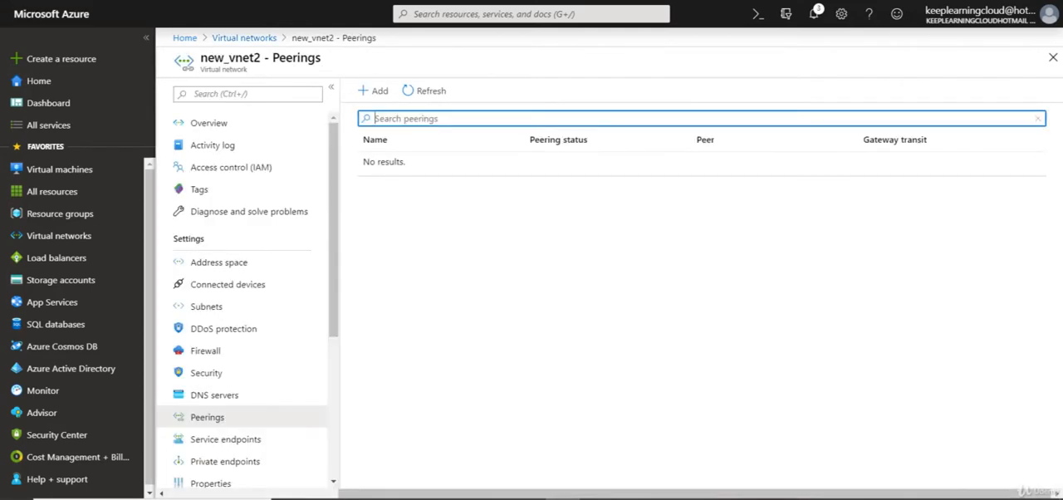
Step: Search the portal for dns and open the Private DNS zones service
left_click(517, 15)
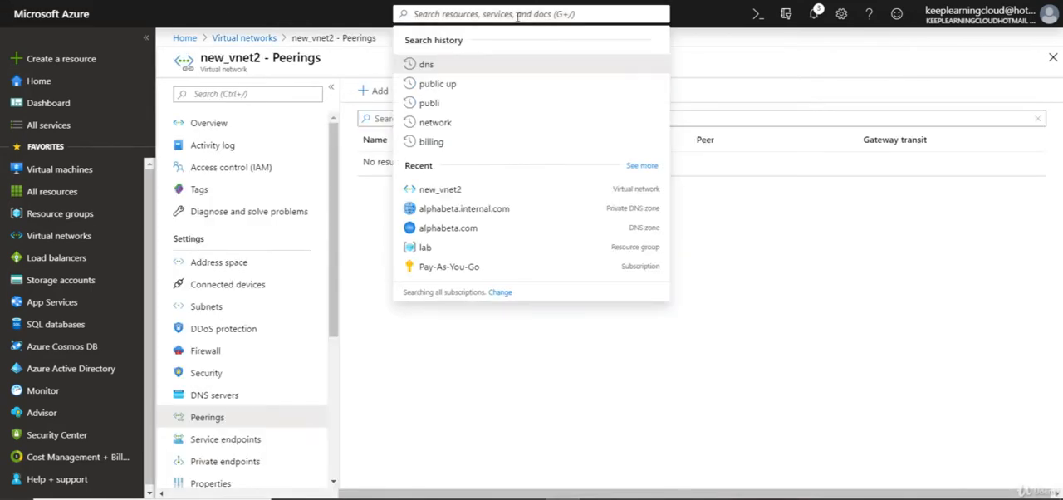
type("dns")
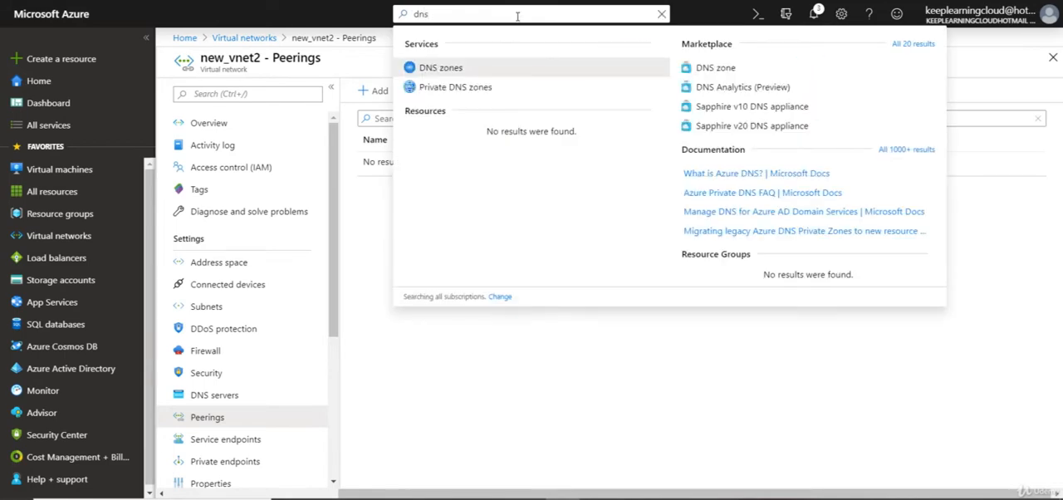
left_click(459, 90)
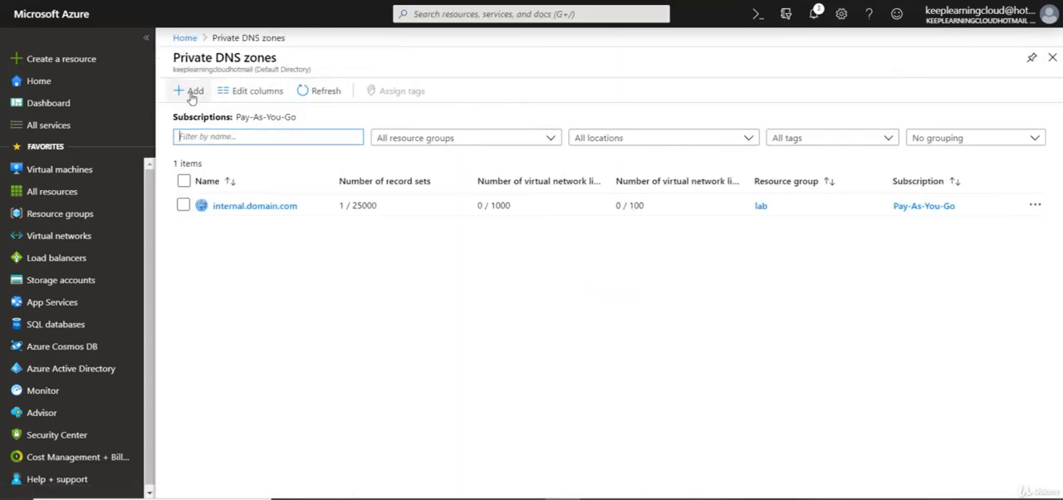
Step: Set up a new private DNS zone named cloud.internal.com in the existing lab resource group
left_click(192, 91)
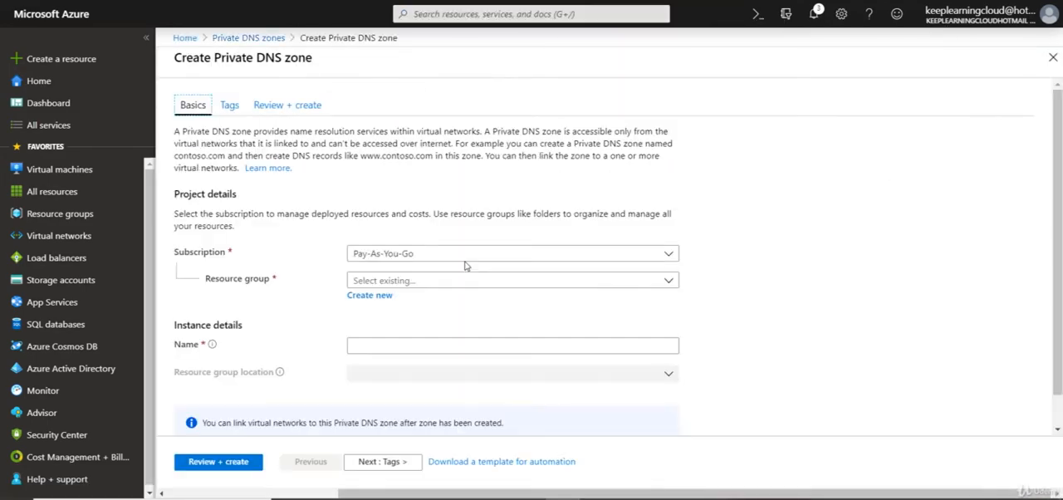
scroll(470, 256, "down", 1)
left_click(470, 247)
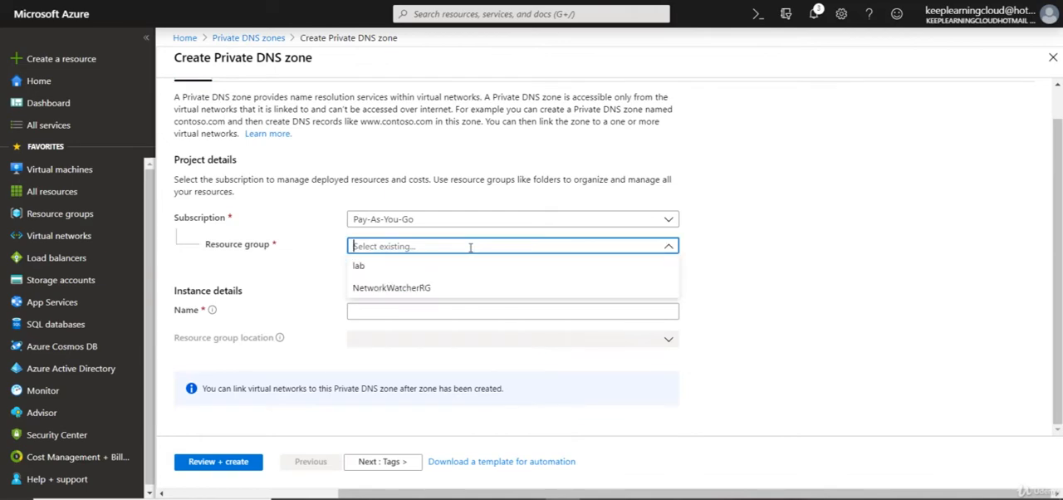
left_click(382, 267)
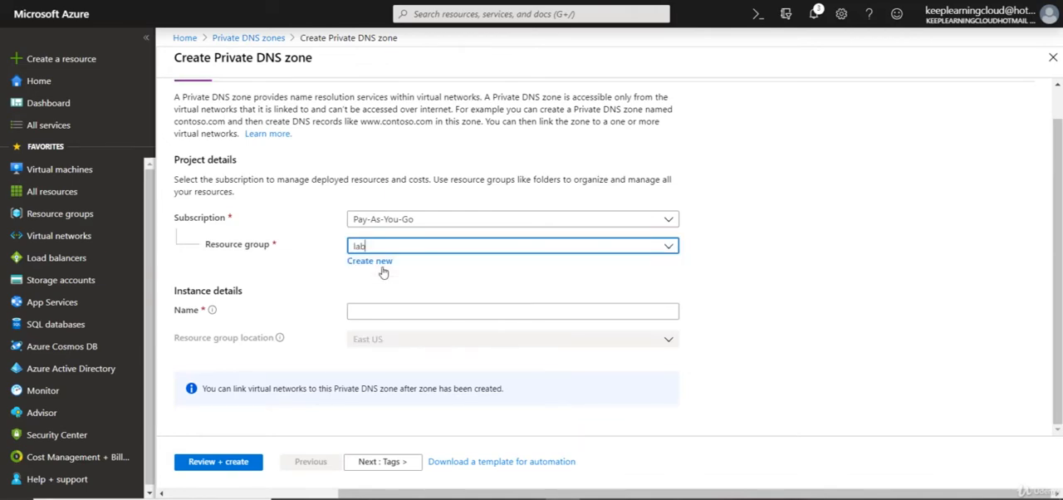
left_click(381, 309)
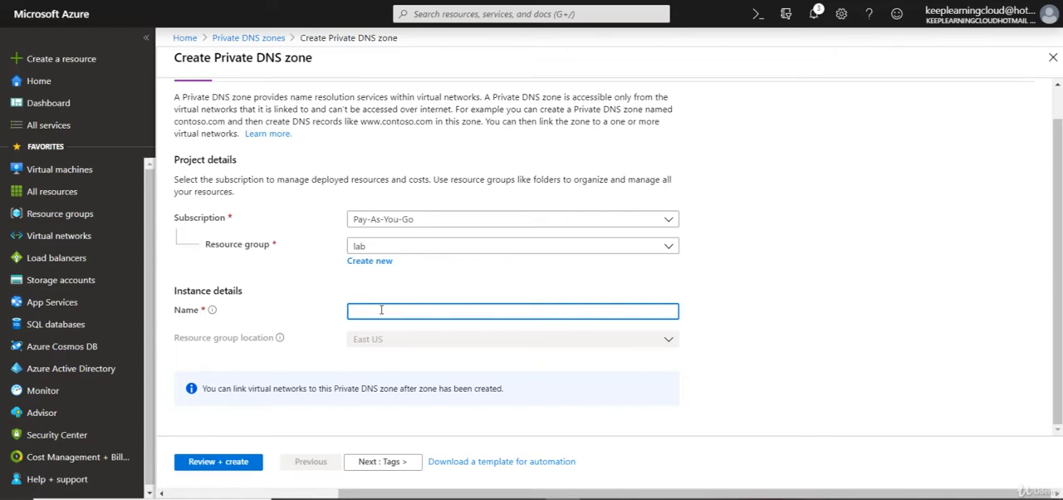
type("cloud.internal")
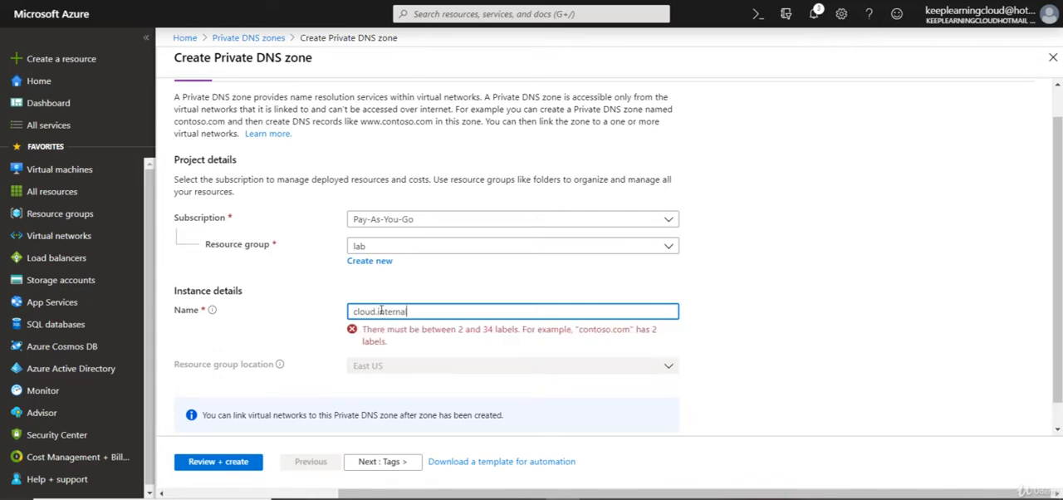
type(".com")
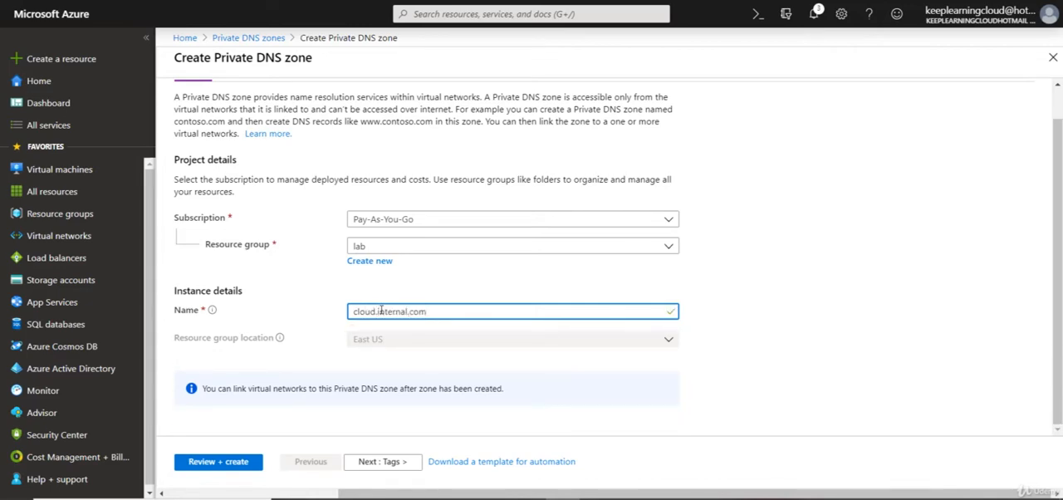
Step: Leave the tags empty, review the private DNS zone settings and create the zone
left_click(365, 467)
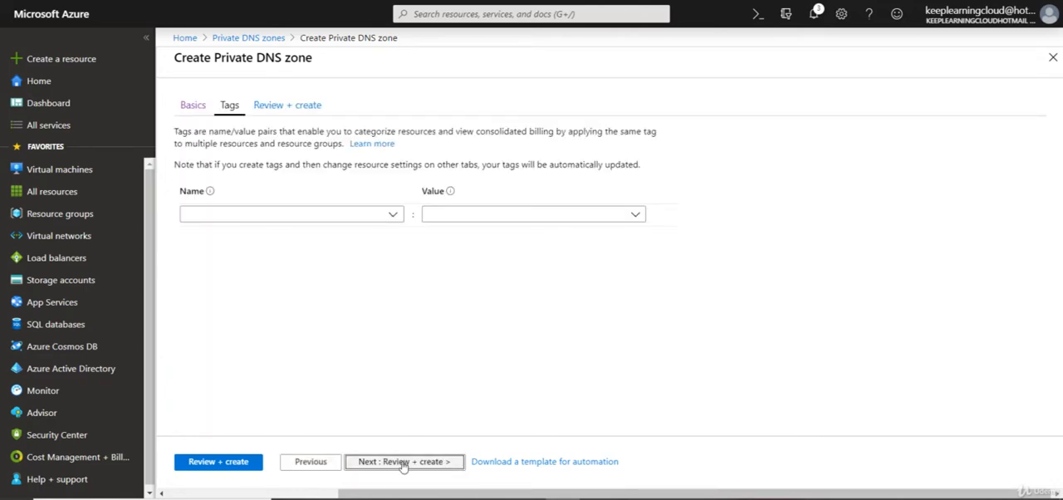
left_click(387, 463)
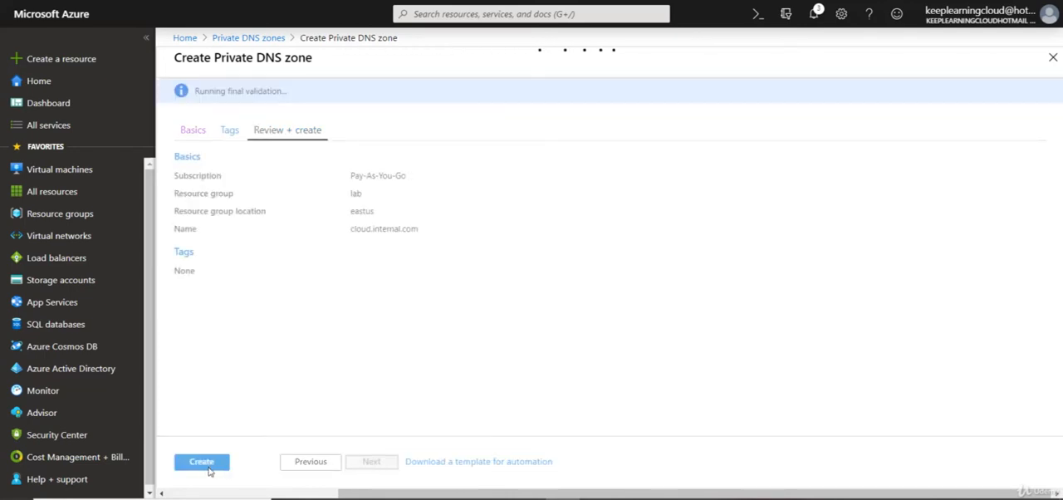
left_click(206, 469)
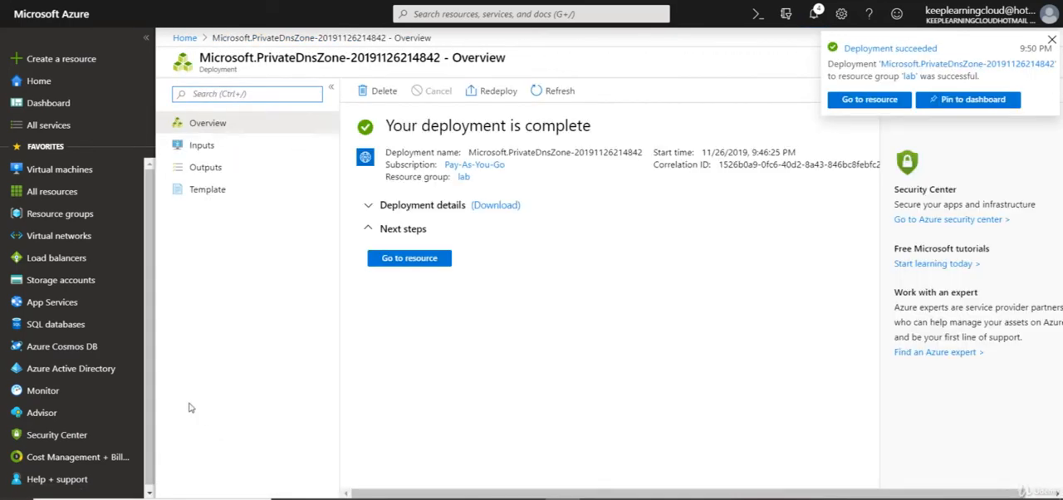
Step: Add a virtual network link named DNS1 from the new zone to new_vnt1 (lab), with auto registration enabled
left_click(399, 263)
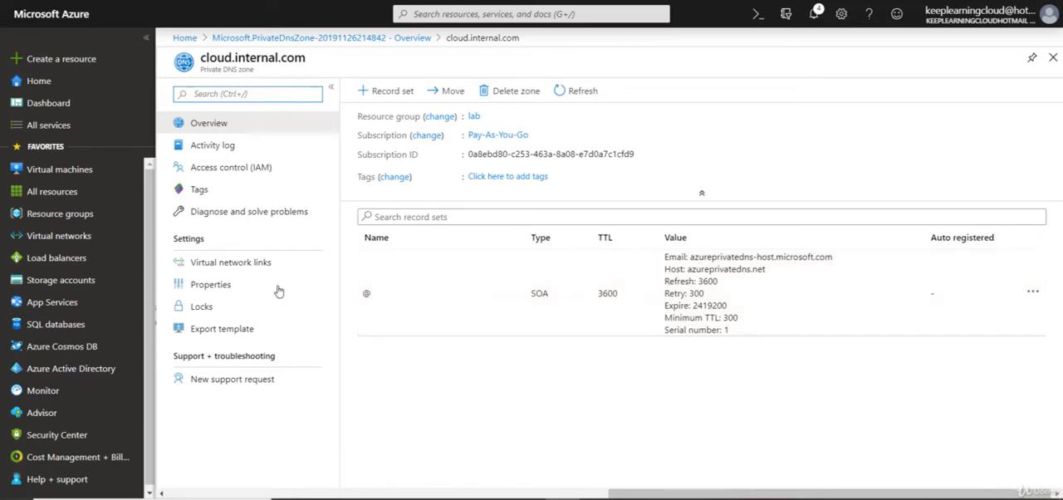
left_click(236, 263)
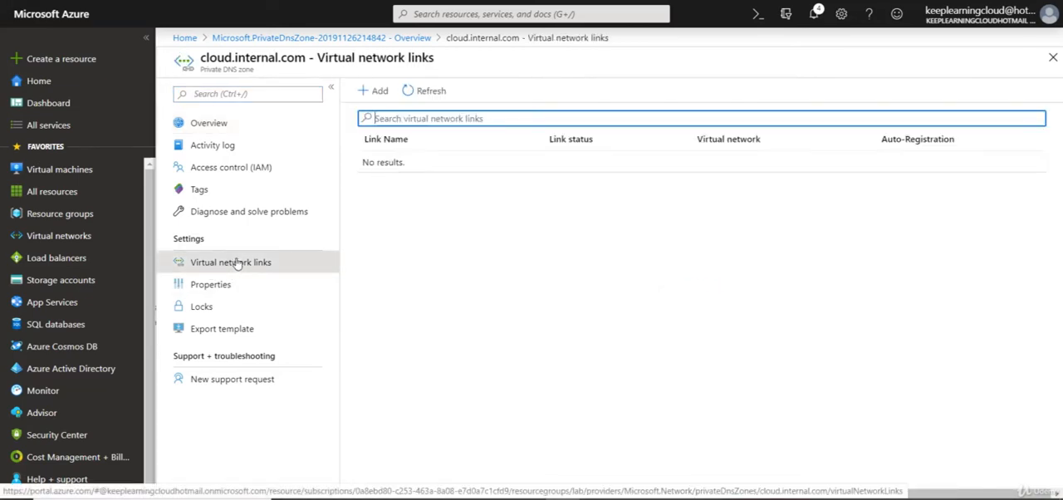
left_click(375, 91)
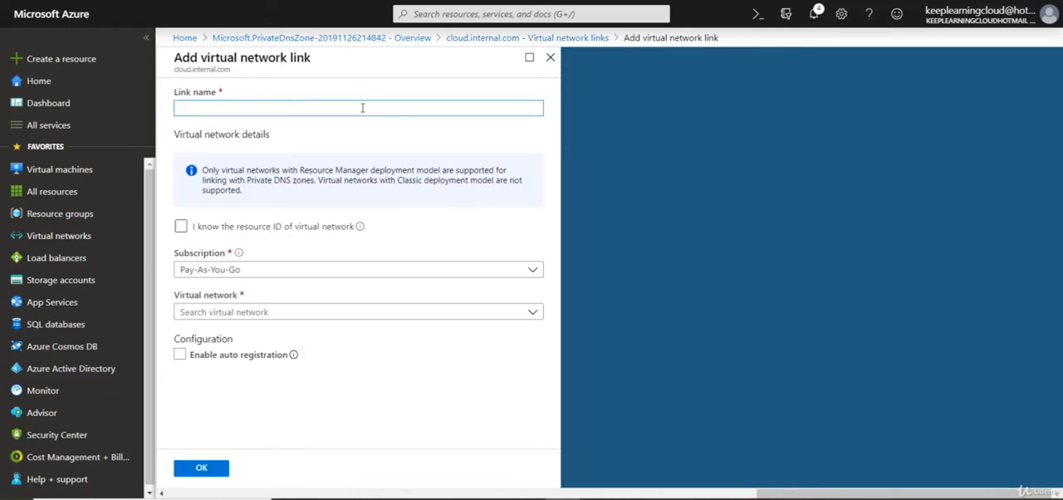
type("DNS1")
left_click(271, 312)
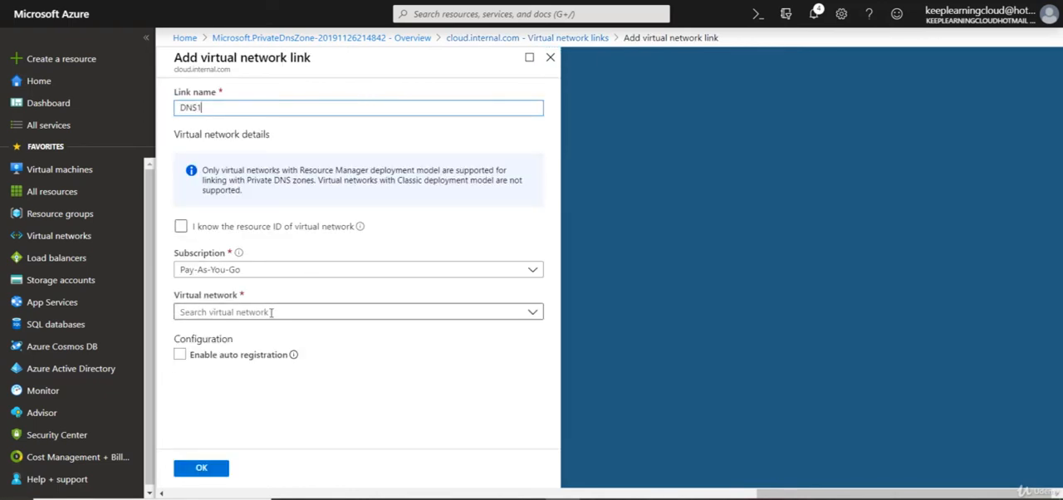
left_click(203, 379)
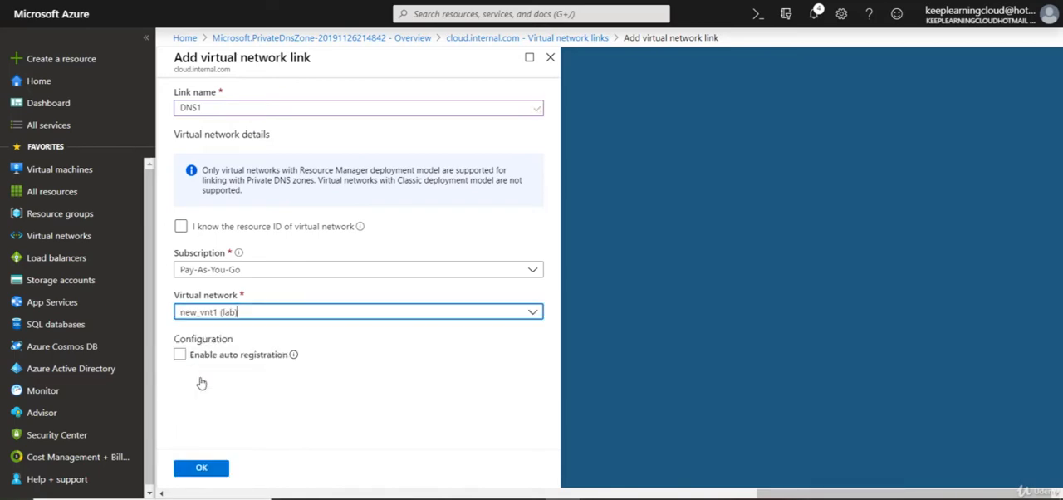
left_click(180, 355)
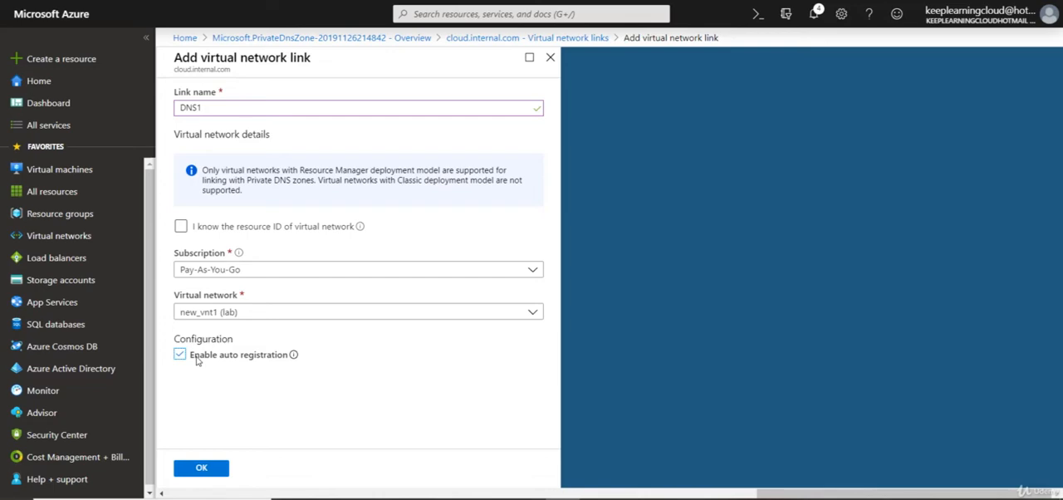
left_click(204, 469)
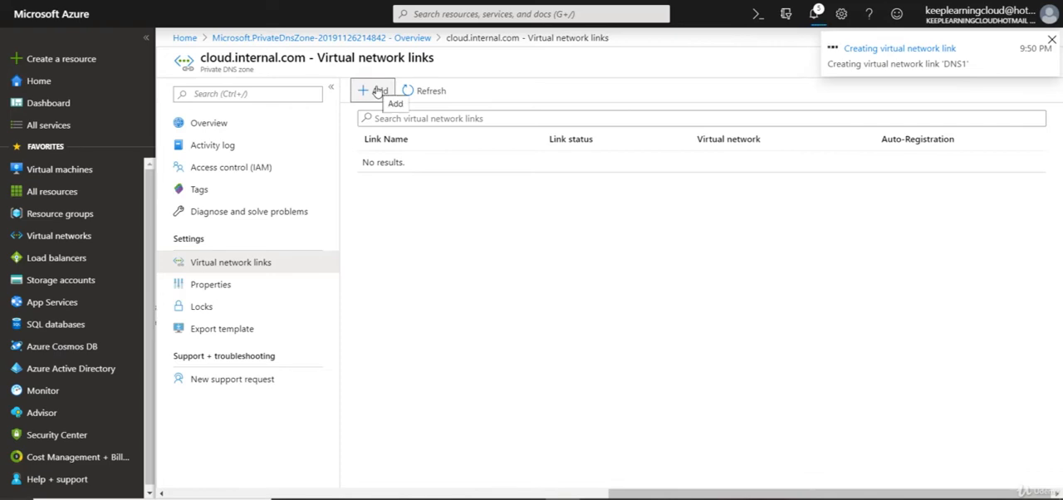
Step: Add a second virtual network link named New2 to new_vnet2 (lab), with auto registration enabled
left_click(378, 91)
type("Ne")
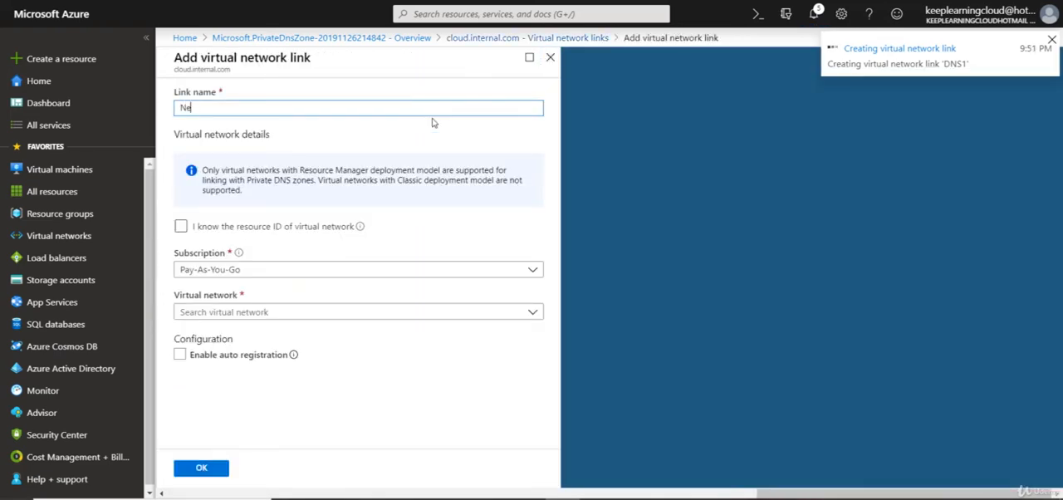
type("w2")
left_click(313, 306)
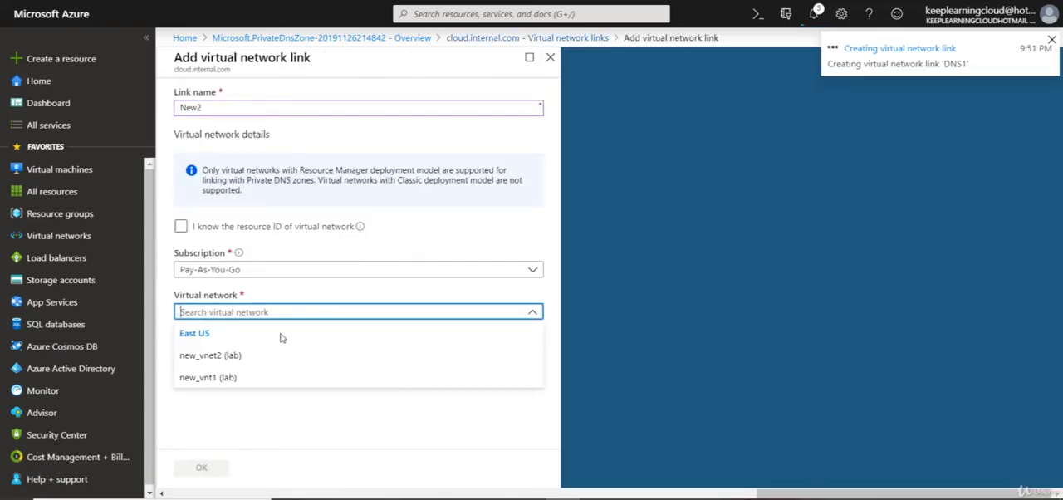
left_click(232, 356)
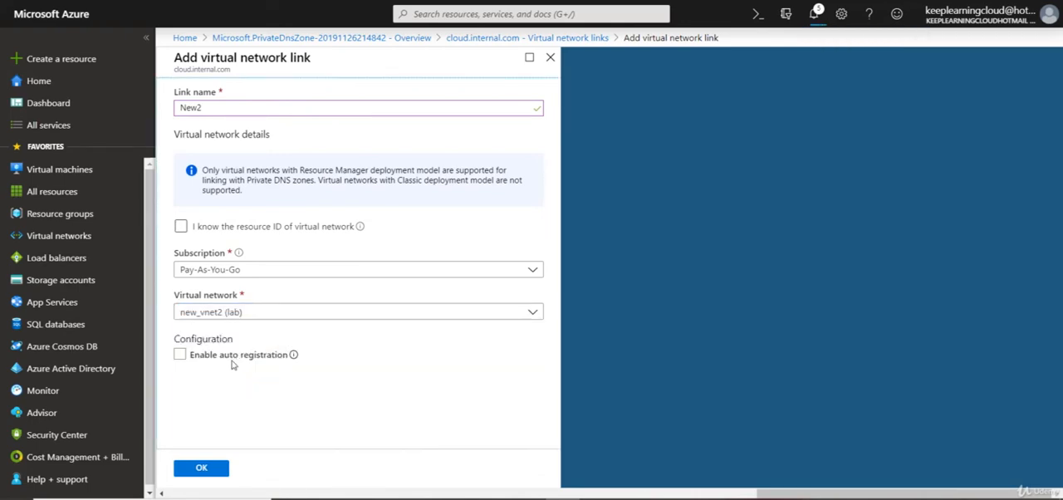
left_click(234, 356)
left_click(203, 466)
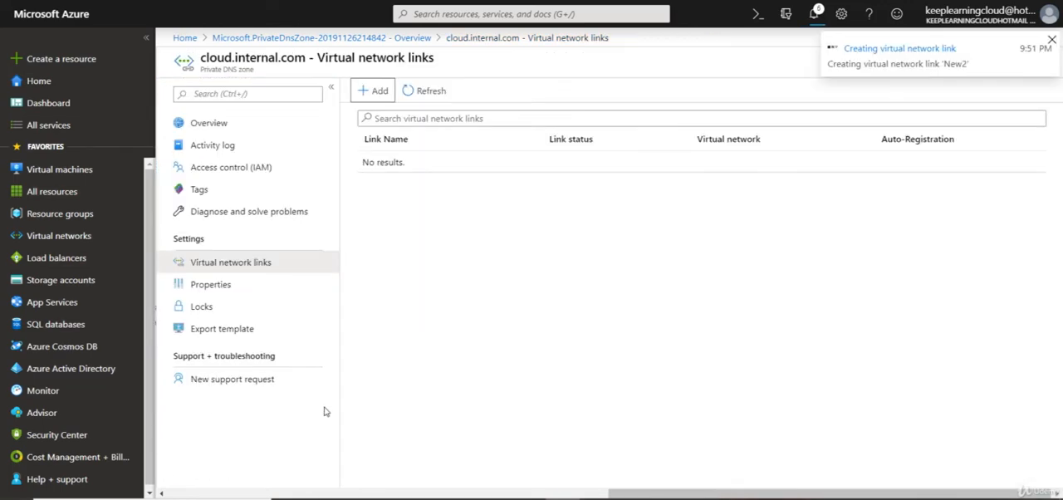